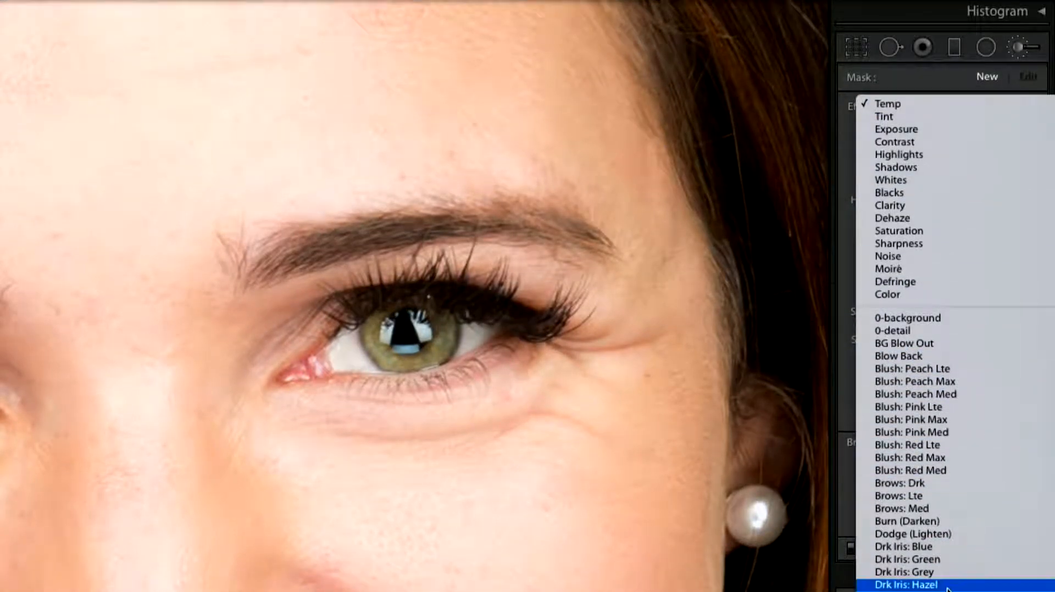
Set the brush to Exposure 0.50, Contrast 15, Highlights 25, Shadows 3, Clarity 30, Saturation 7, Sharpness 51.
left_click(939, 78)
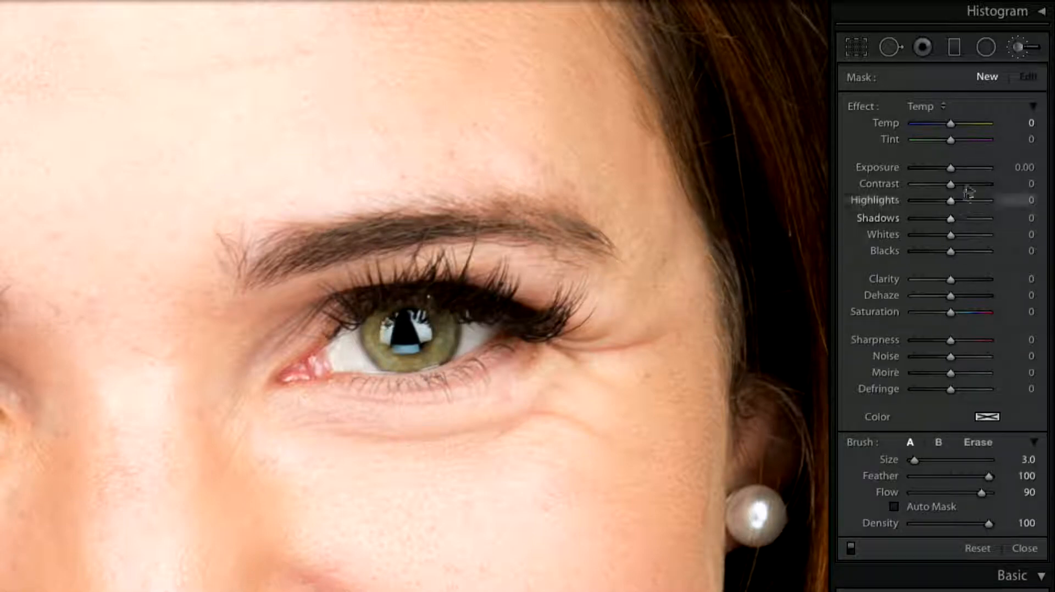
key("Up")
key("Up")
key("Up")
key("Up")
key("Up")
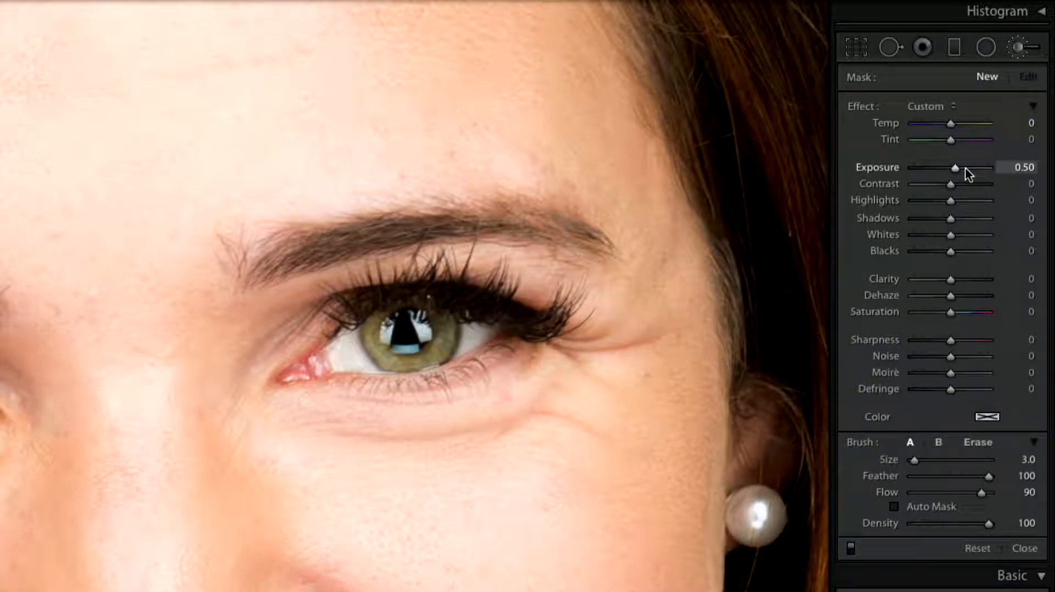
left_click_drag(950, 184, 955, 183)
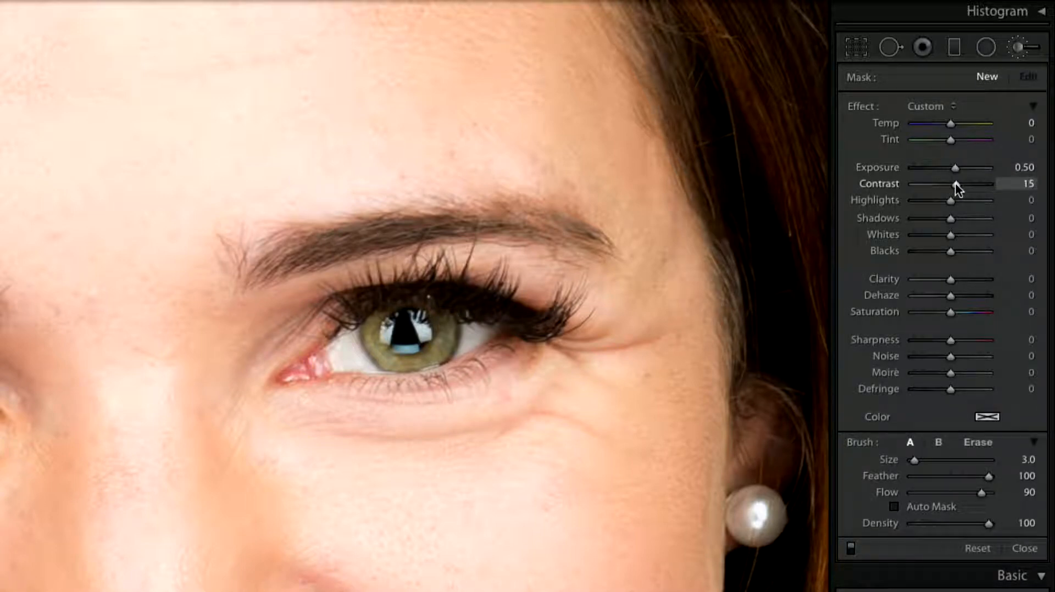
key("Up")
key("Up")
key("Up")
key("Up")
key("Up")
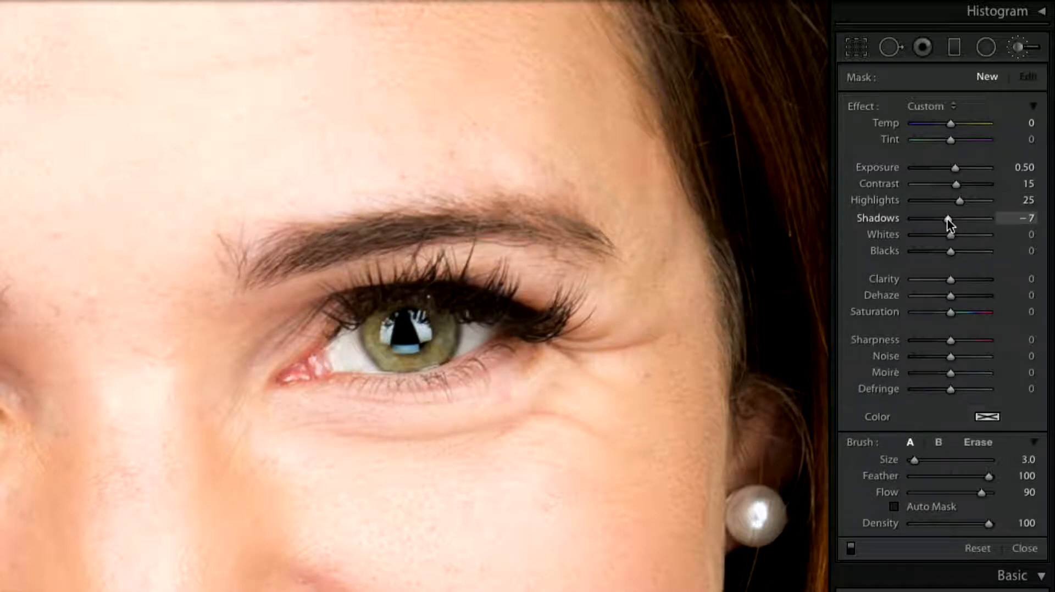
key("Up")
key("Up")
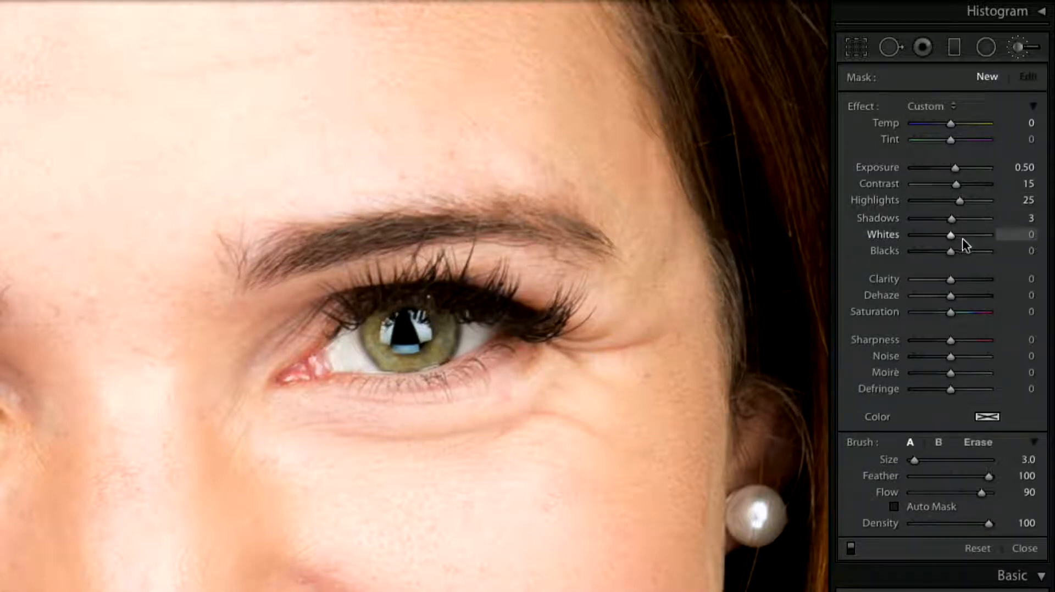
left_click_drag(950, 281, 961, 284)
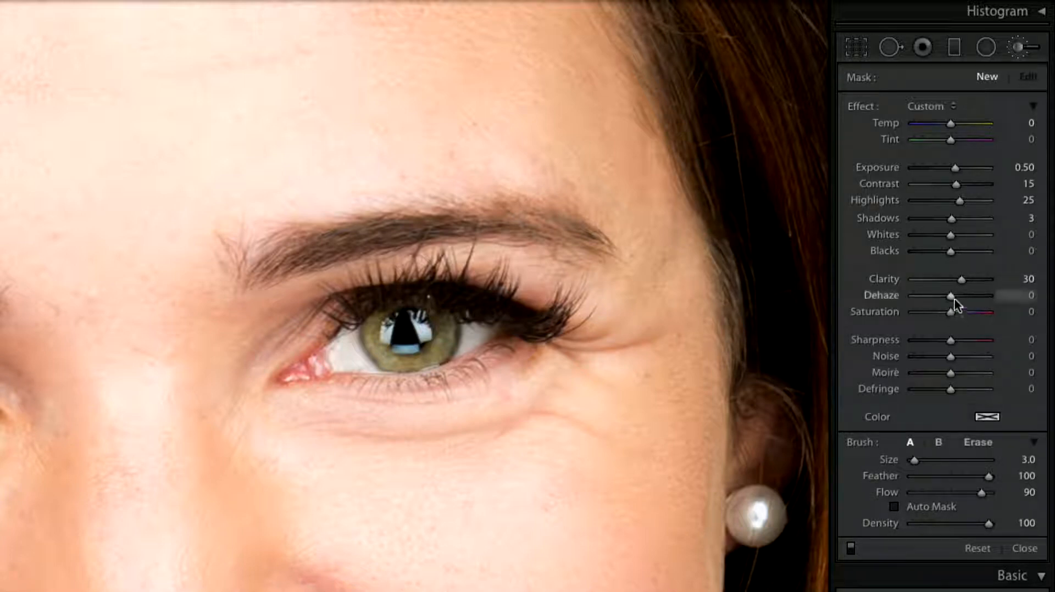
left_click_drag(956, 313, 969, 340)
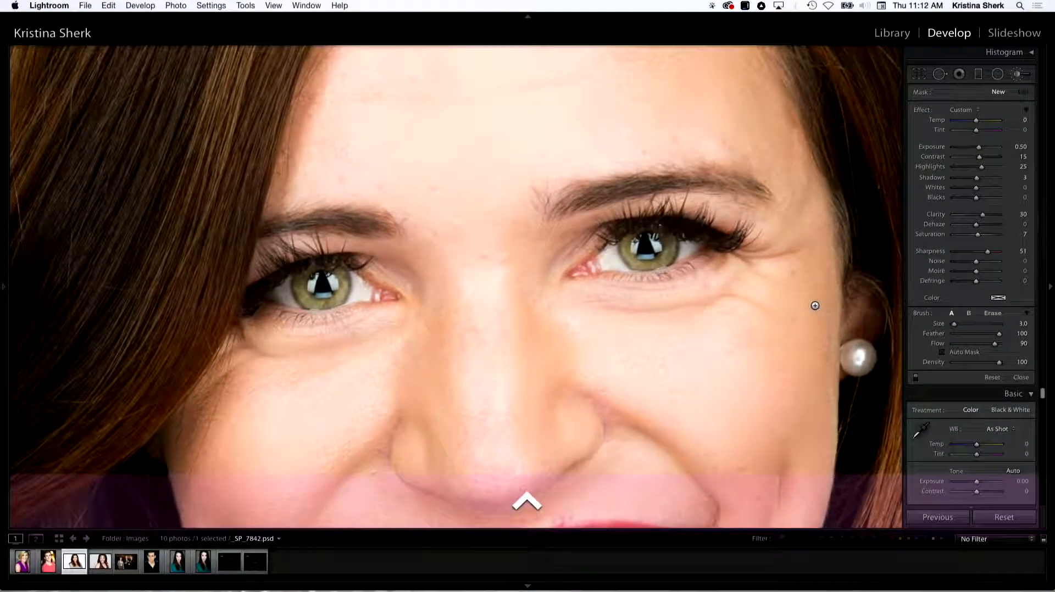
Zoom in on the right eye and set the brush to Size 6 with Feather 62.
key("super+equal")
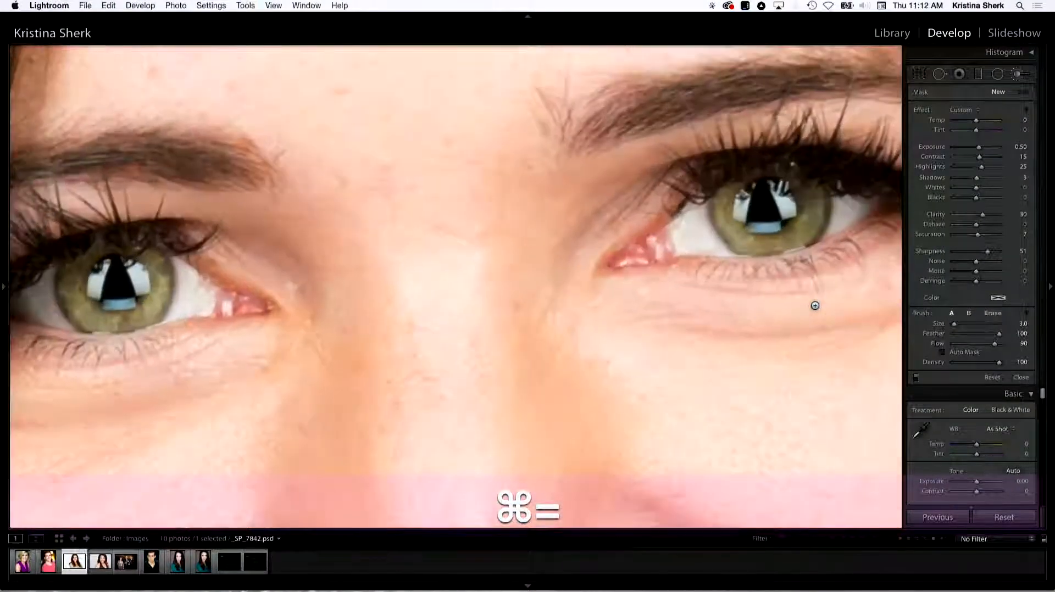
mouse_move(616, 244)
left_mouse_down()
mouse_move(561, 192)
mouse_move(537, 251)
left_mouse_up()
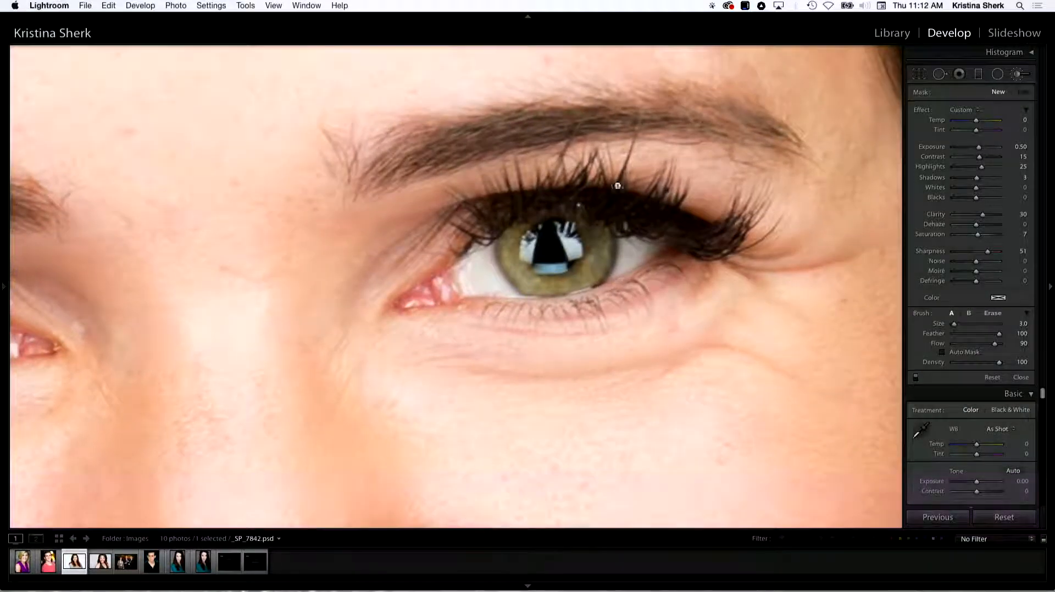
key("bracketright")
key("bracketright")
left_click_drag(992, 335, 975, 336)
key("bracketright")
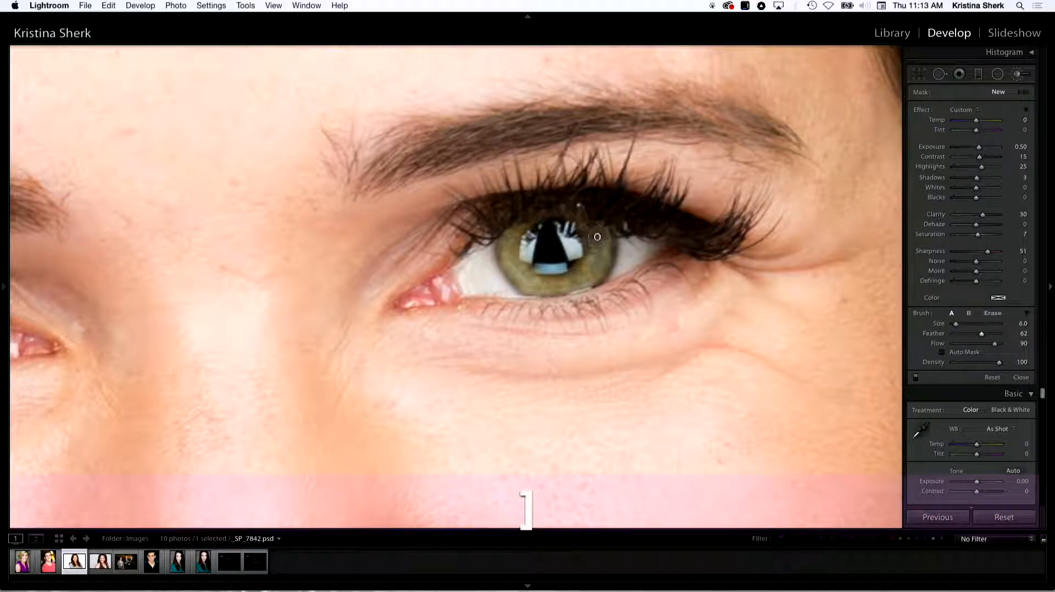
Paint the custom effect over the lower, upper and remaining parts of the green iris.
mouse_move(592, 258)
left_mouse_down()
mouse_move(585, 283)
mouse_move(552, 288)
mouse_move(516, 271)
mouse_move(498, 230)
mouse_move(512, 236)
left_mouse_up()
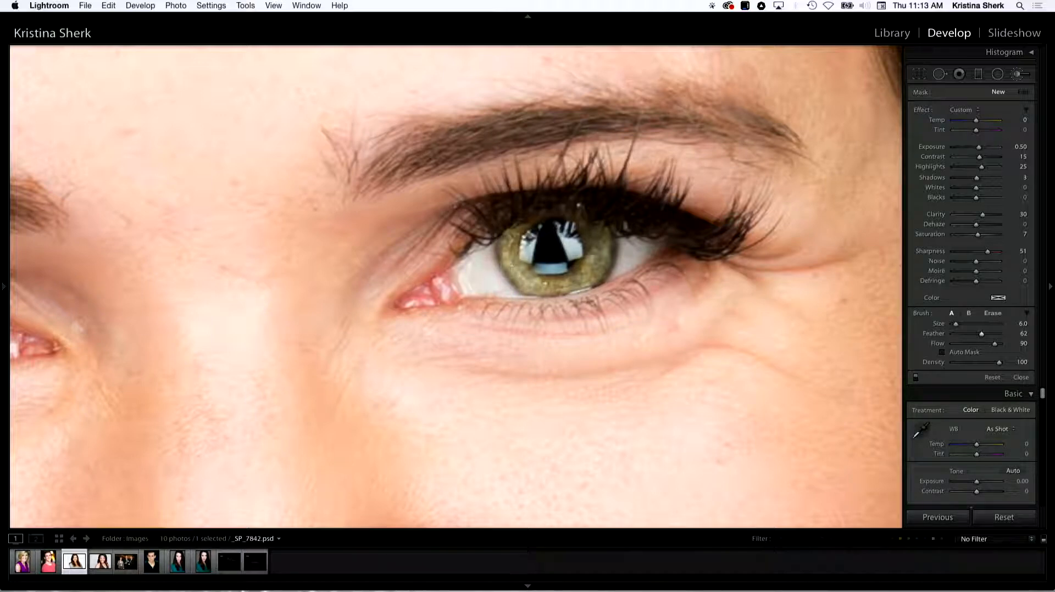
left_click_drag(600, 242, 587, 226)
left_click_drag(596, 276, 588, 286)
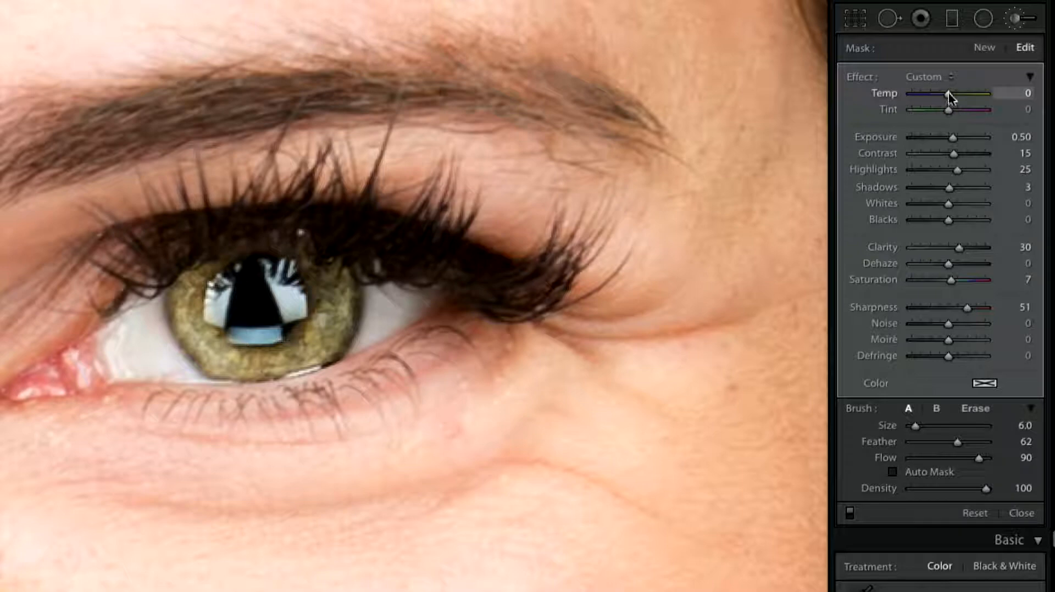
Shift the iris adjustment's colour with Temp 4 and Tint −7.
left_click_drag(948, 92, 949, 108)
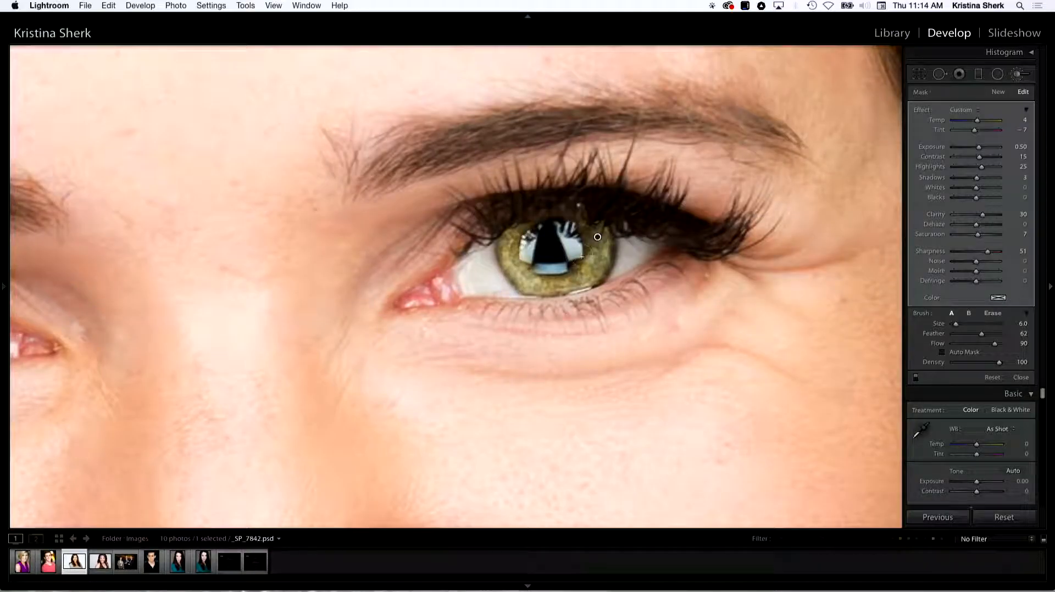
Save the current brush settings as a new effect preset named z-Kelby_GreenEyes_2.
left_click(965, 110)
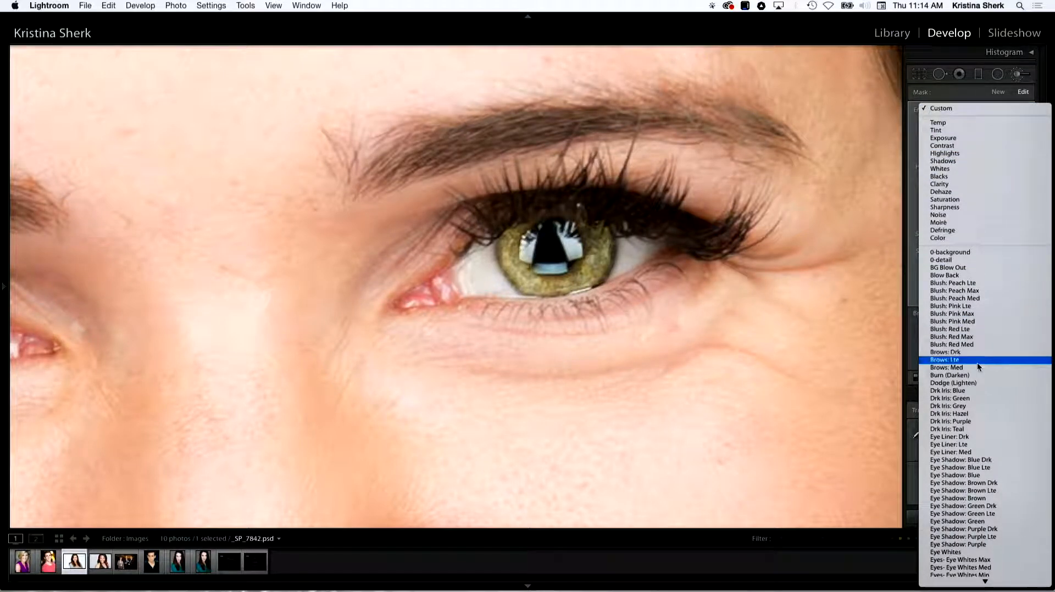
mouse_move(967, 586)
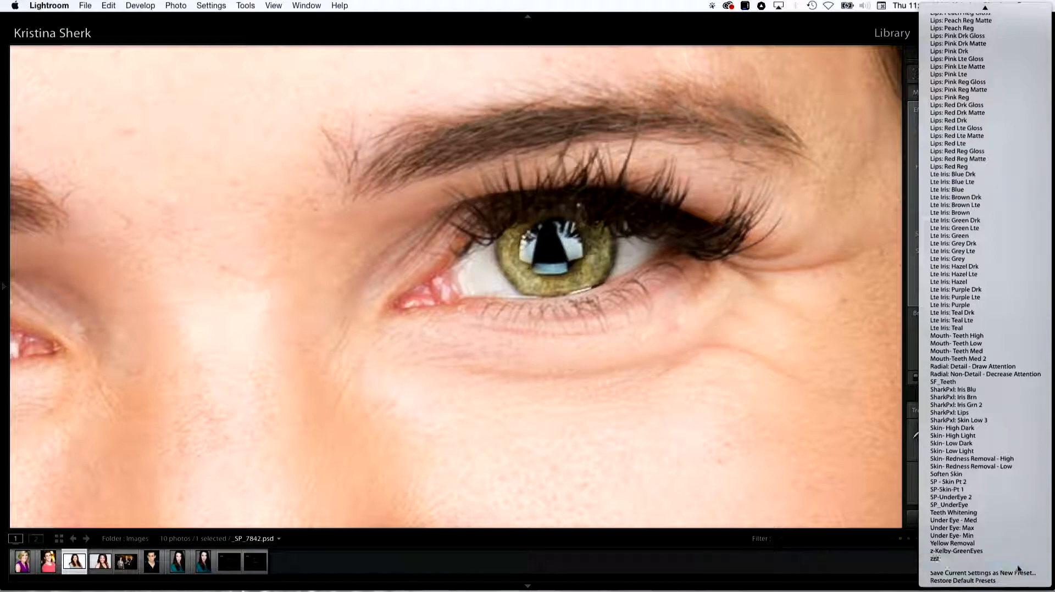
left_click(983, 575)
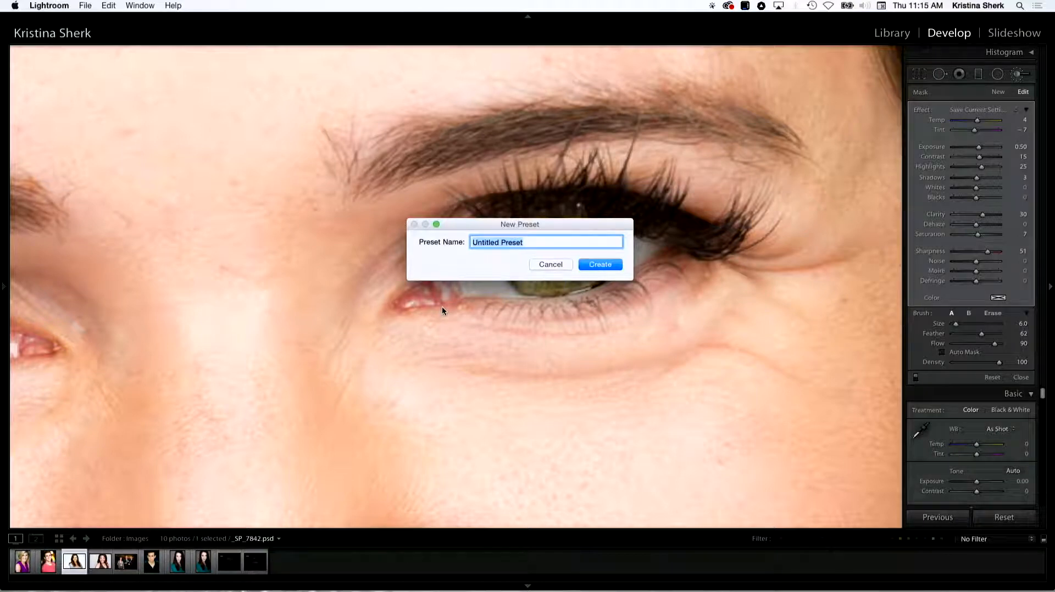
key("BackSpace")
type("z-K")
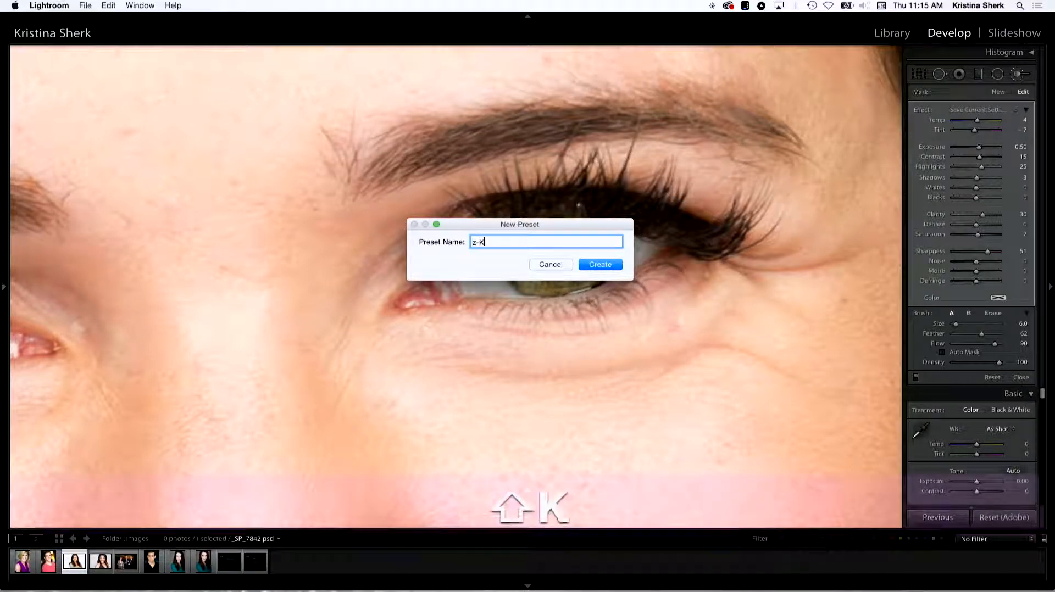
type("elby_Green ")
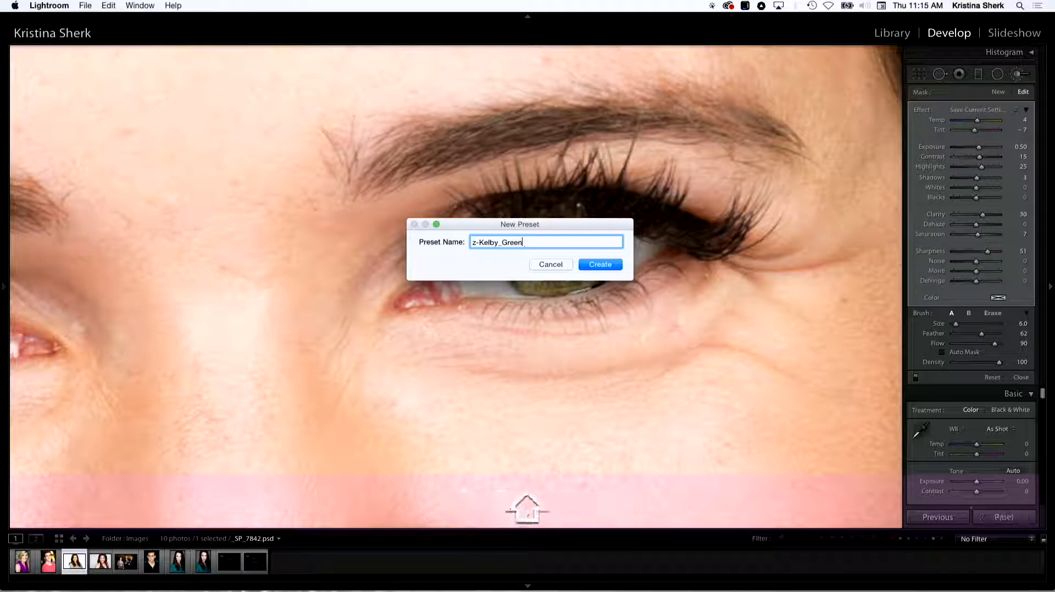
type("Eyes_2")
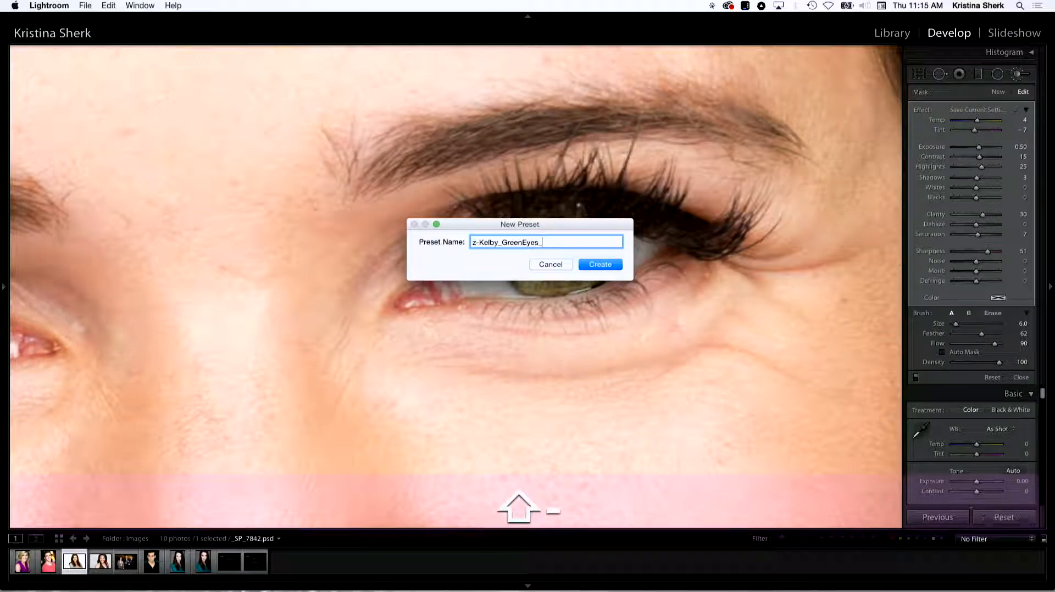
left_click(614, 266)
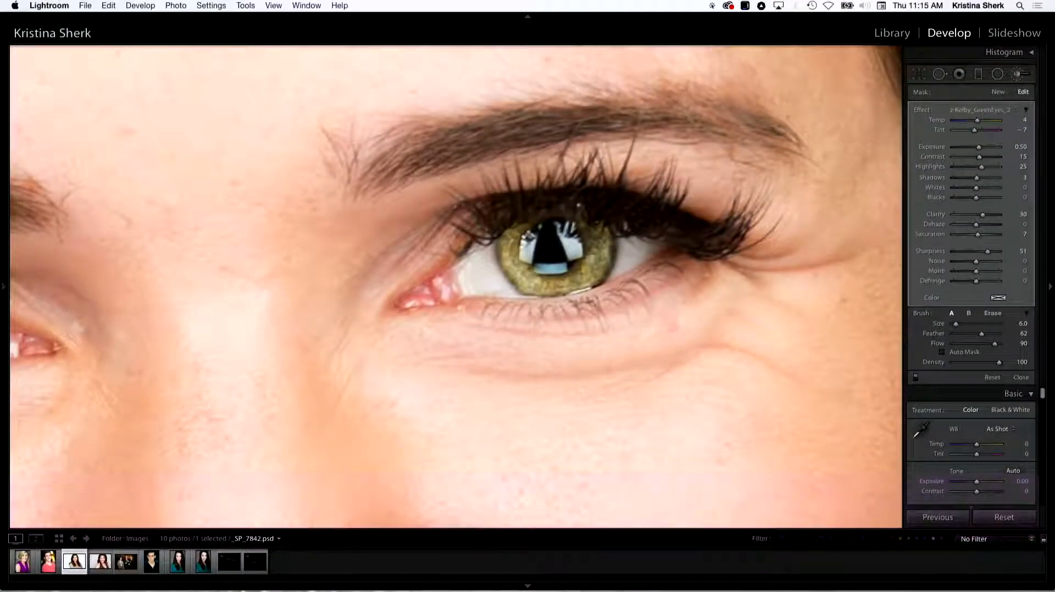
key("space")
left_click_drag(223, 228, 456, 168)
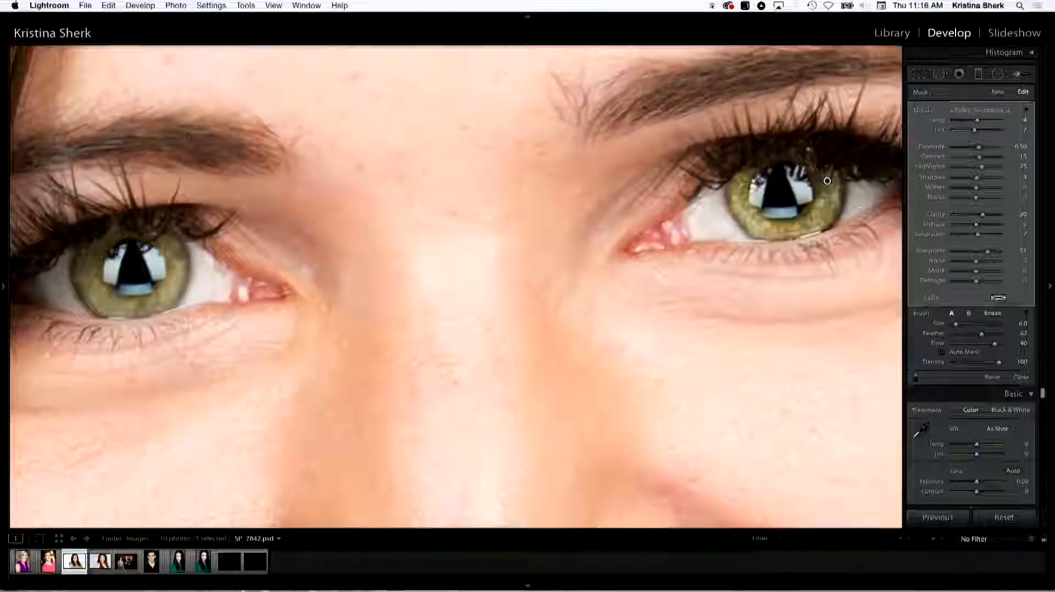
left_click_drag(701, 283, 525, 363)
key("super+equal")
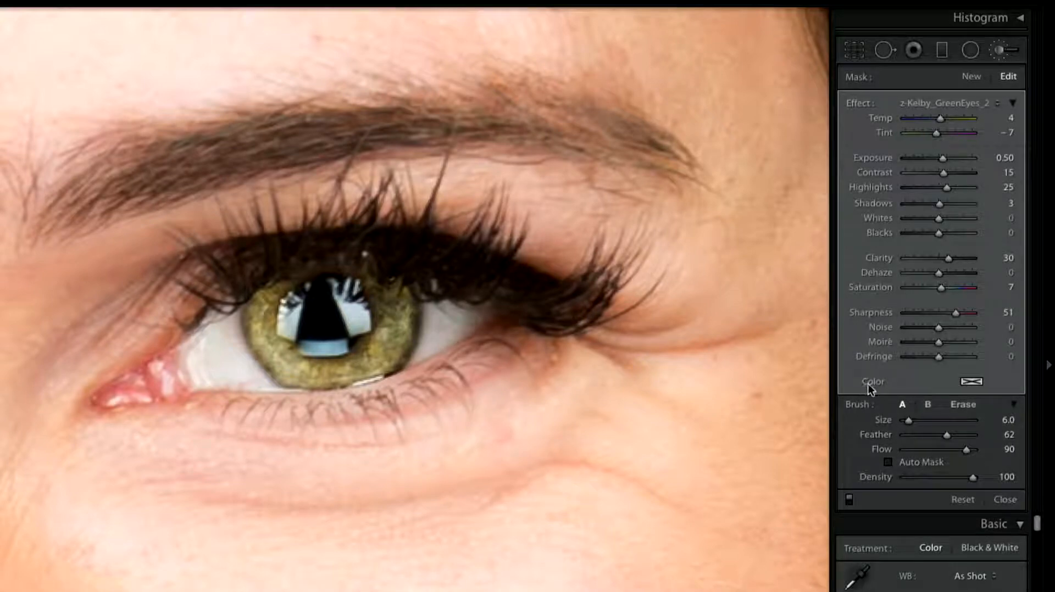
Give the iris adjustment a green colour tint at hue 112 and 12% saturation.
left_click(970, 382)
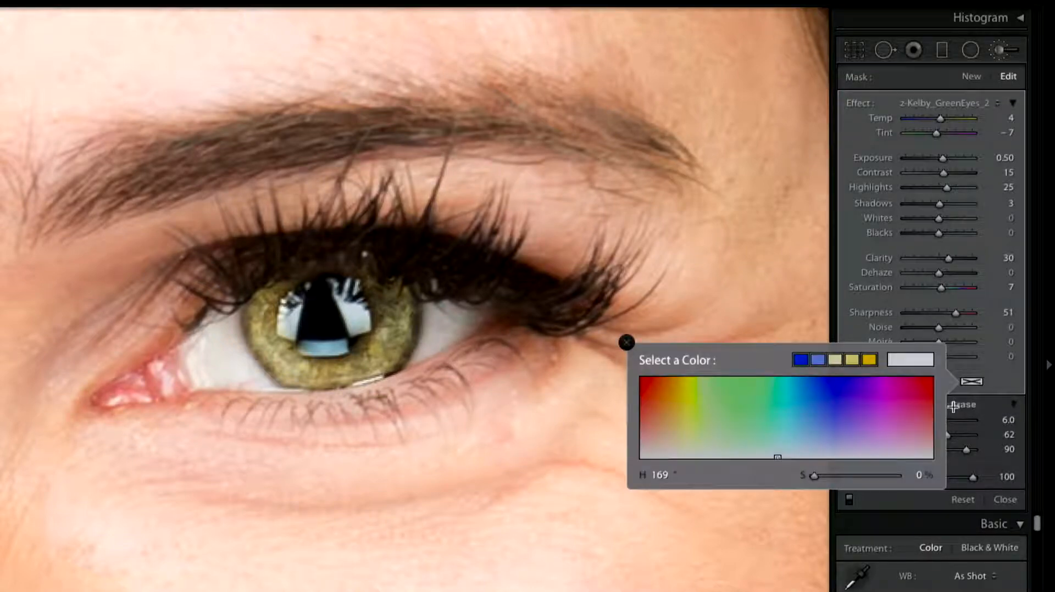
left_click(938, 418)
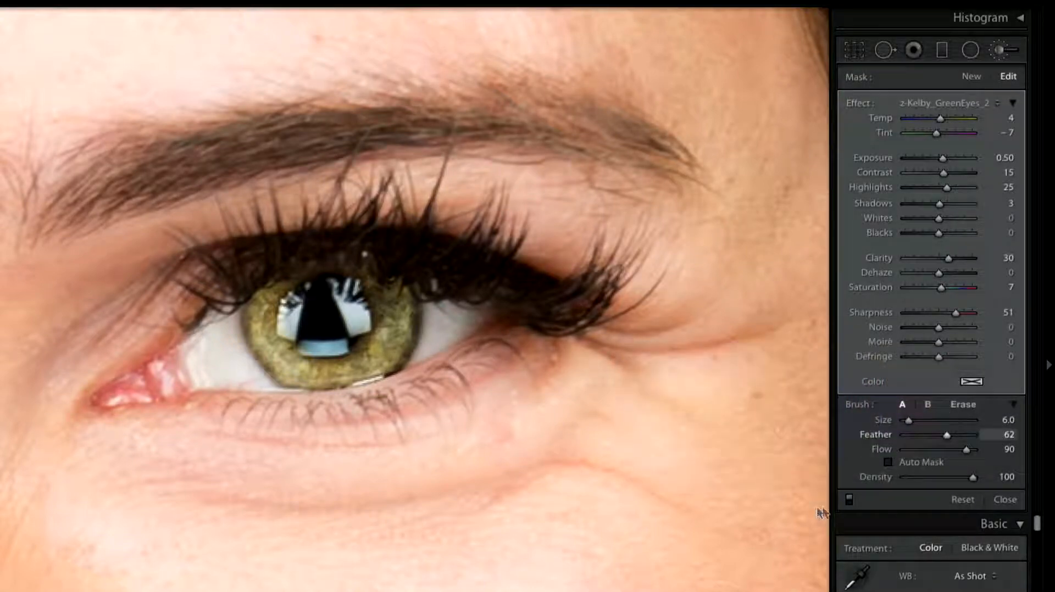
left_click(971, 381)
left_click_drag(776, 456, 731, 446)
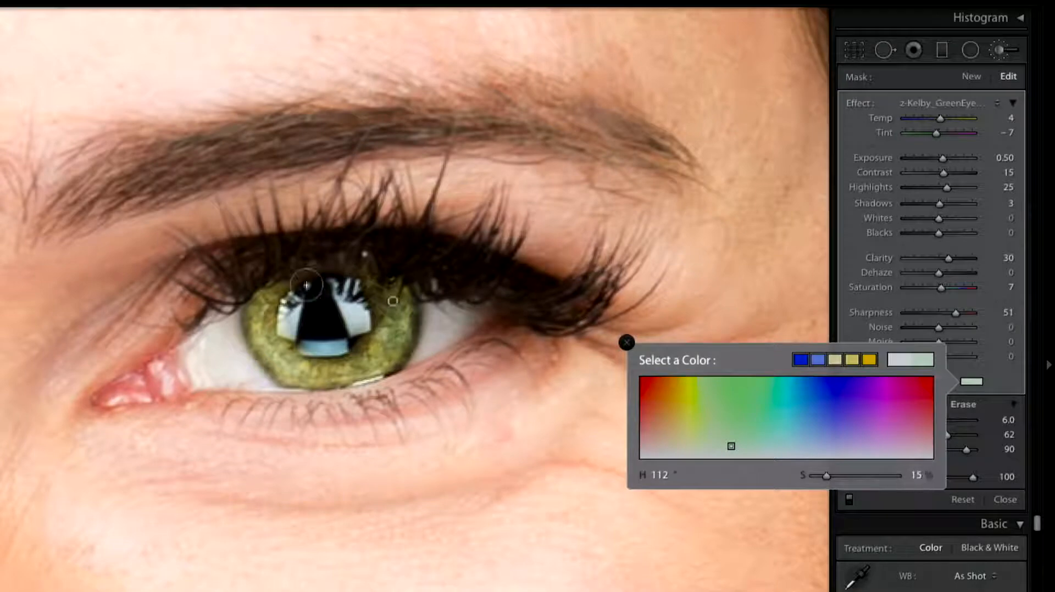
left_click(825, 477)
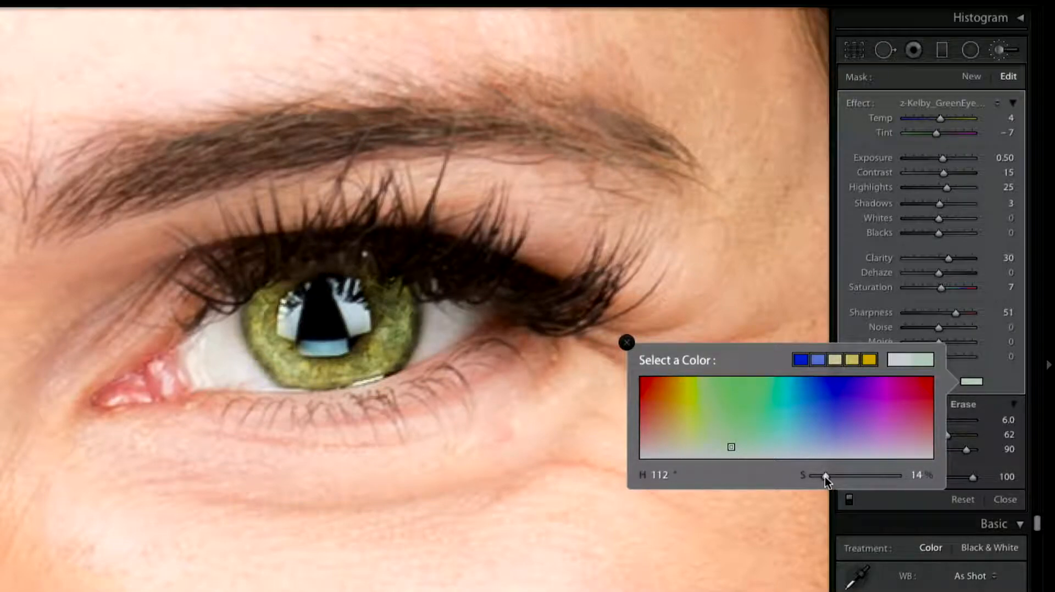
left_click_drag(824, 477, 822, 476)
left_click(626, 342)
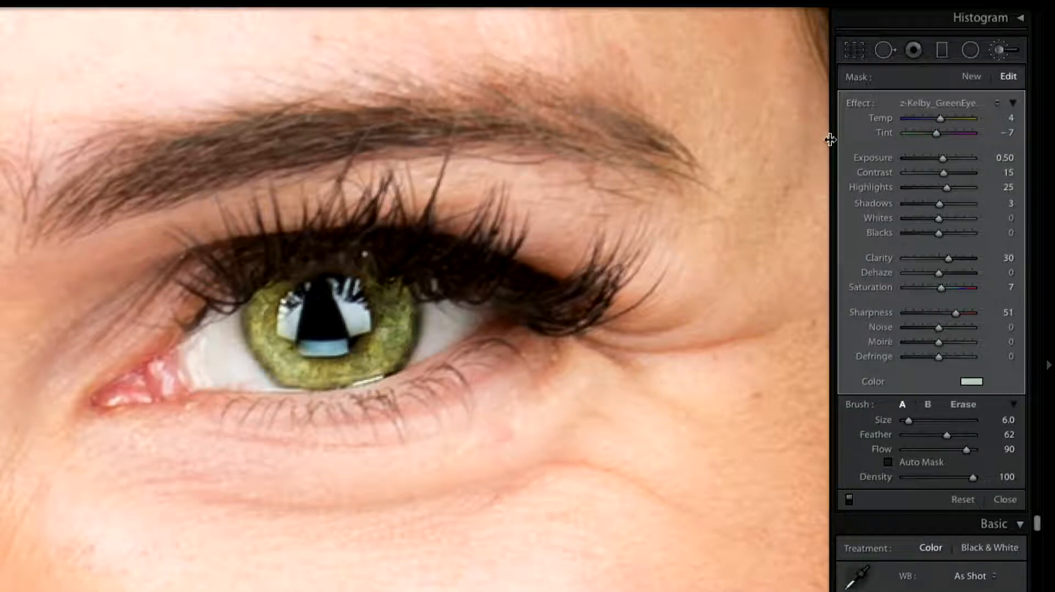
left_click_drag(829, 140, 784, 133)
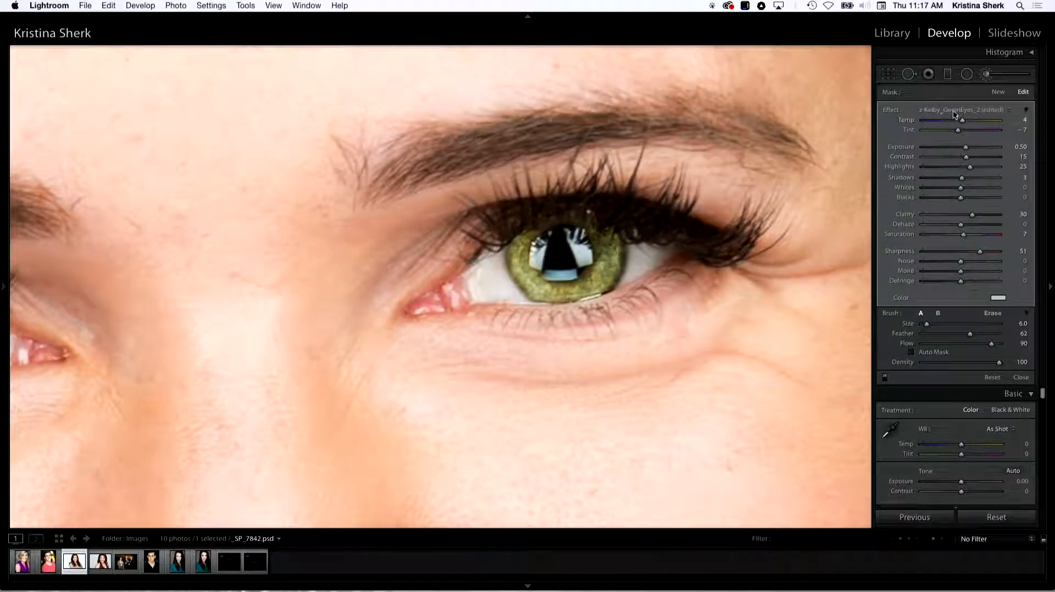
Update the z-Kelby_GreenEyes_2 preset with the current green-tinted iris settings.
left_click(993, 110)
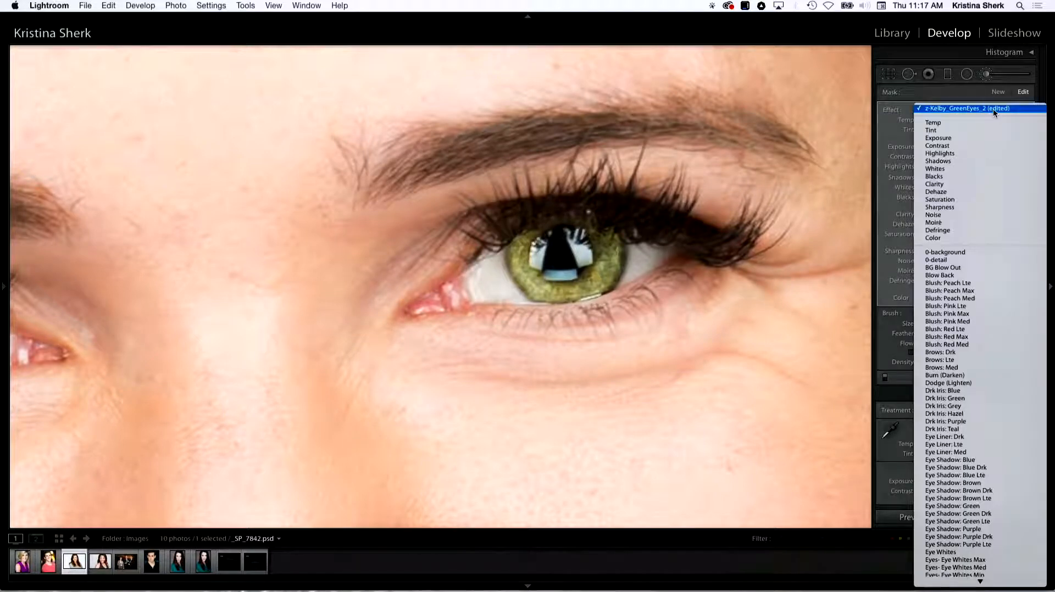
mouse_move(995, 590)
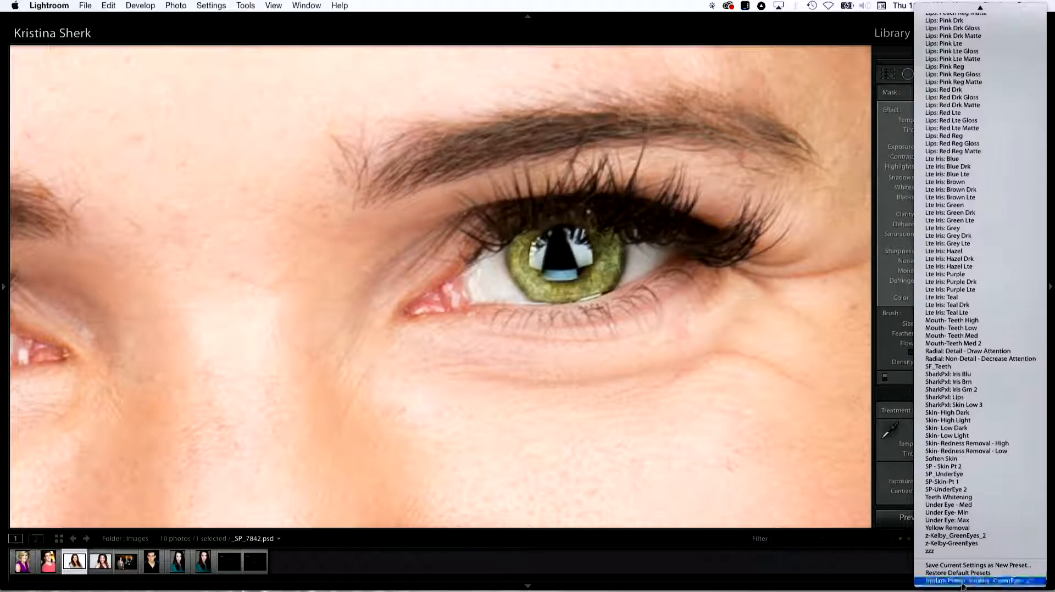
left_click(995, 583)
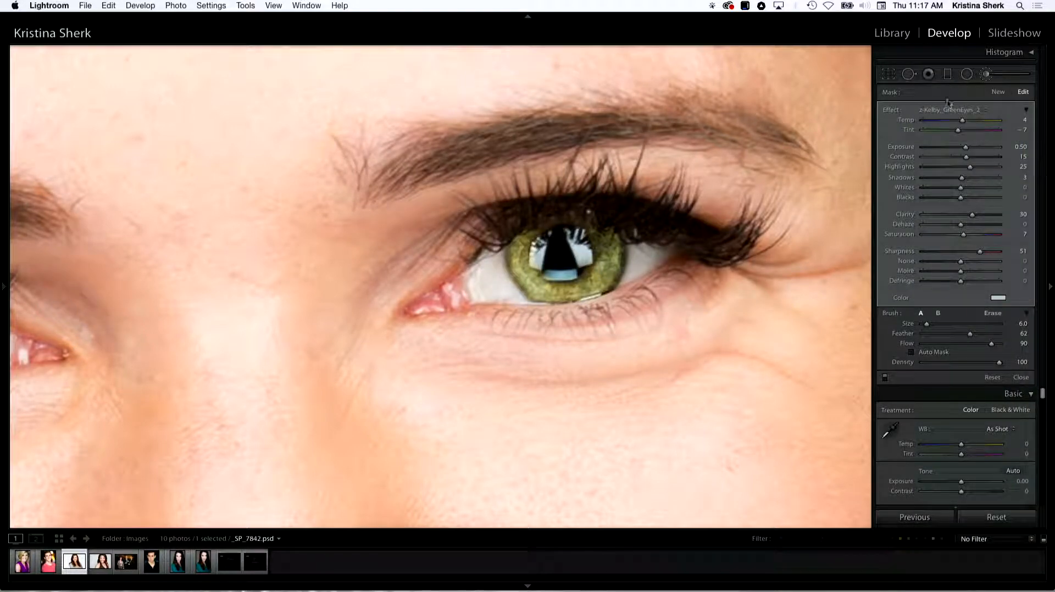